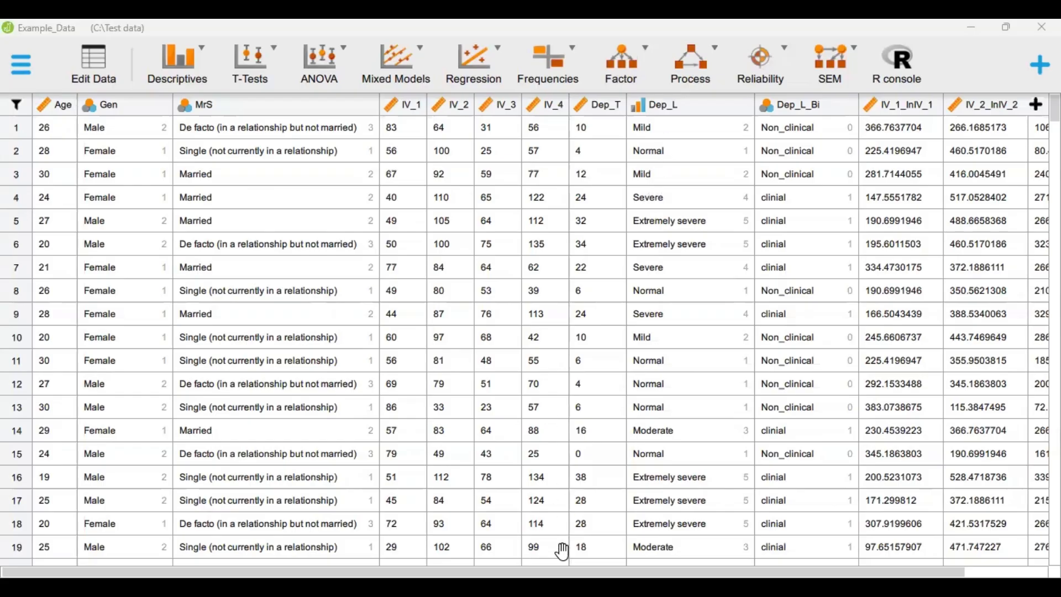
{"action": "left_click_drag", "start_coordinate": [565, 562], "coordinate": [644, 562]}
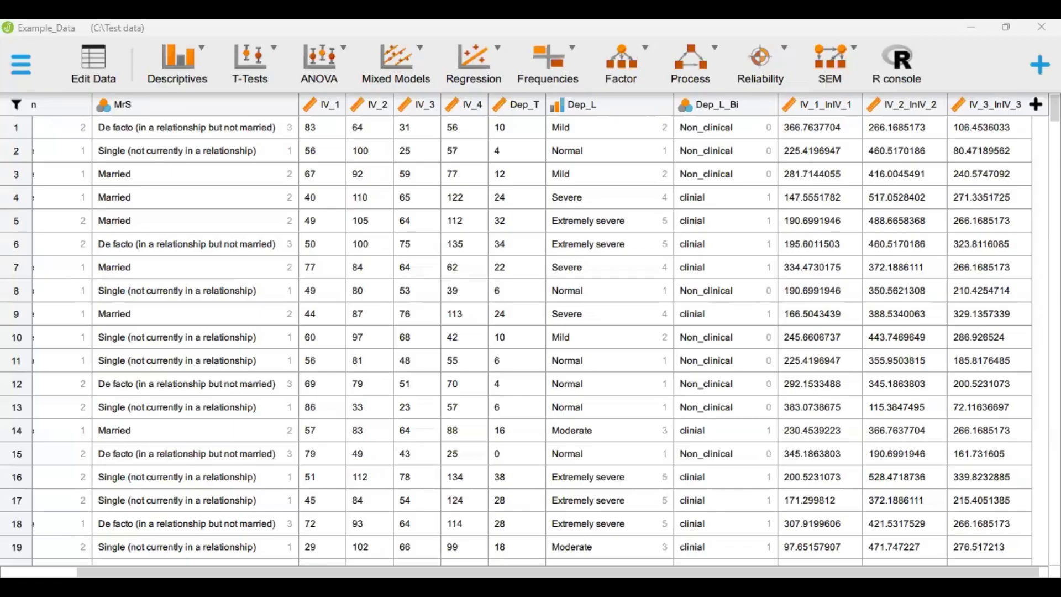
{"action": "left_click", "coordinate": [503, 87]}
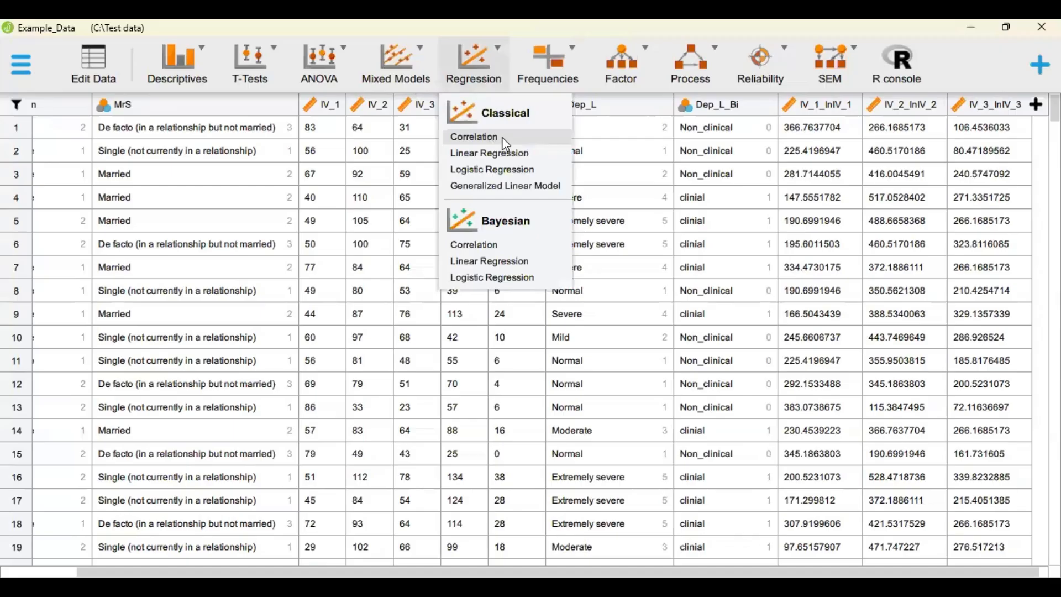
{"action": "left_click", "coordinate": [455, 85]}
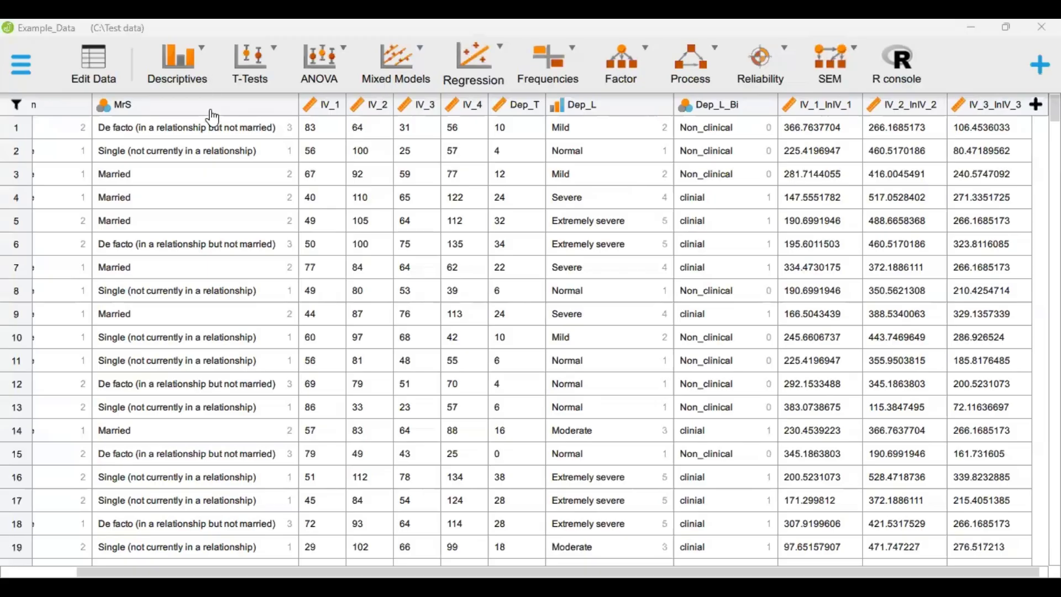
Create a new scale computed column named IV_4_In_IV4, defined with drag-and-drop.
{"action": "left_click", "coordinate": [592, 210]}
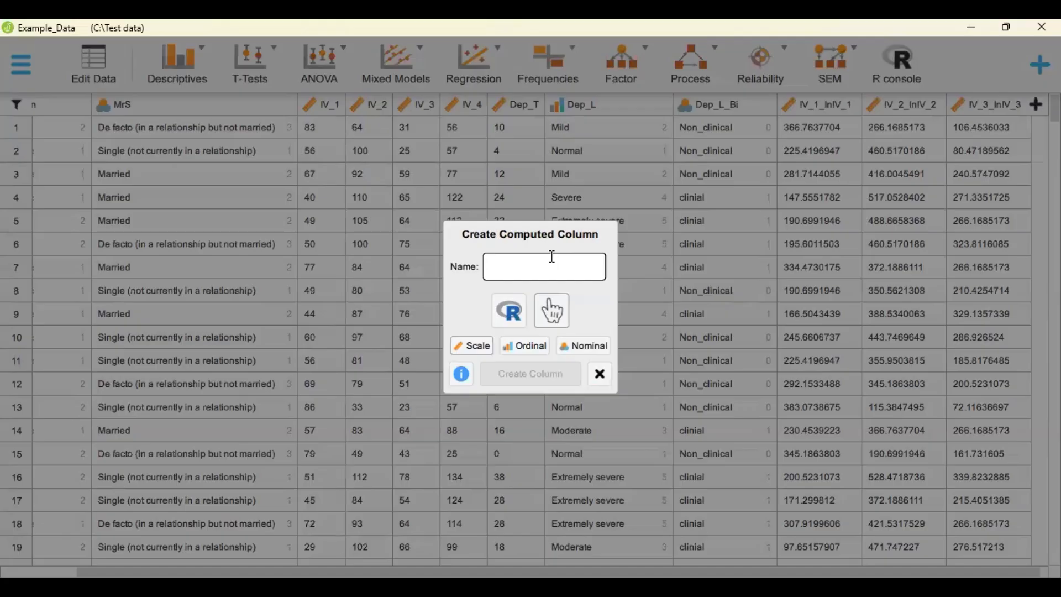
{"action": "type", "text": "In"}
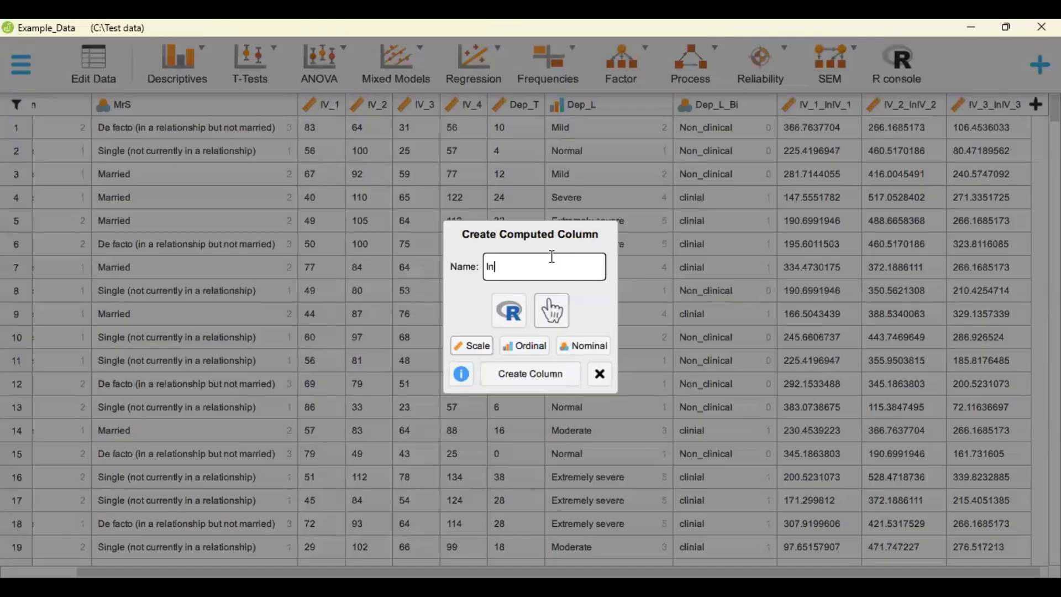
{"action": "type", "text": "_"}
{"action": "key", "text": "BackSpace"}
{"action": "key", "text": "BackSpace"}
{"action": "type", "text": "V_4_In_IV4"}
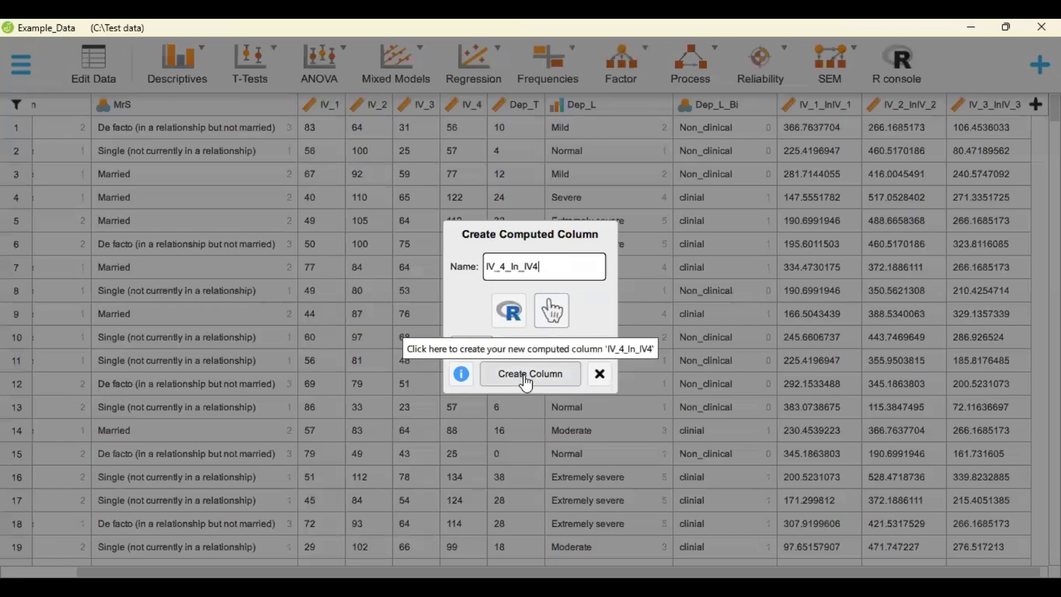
{"action": "left_click", "coordinate": [493, 373]}
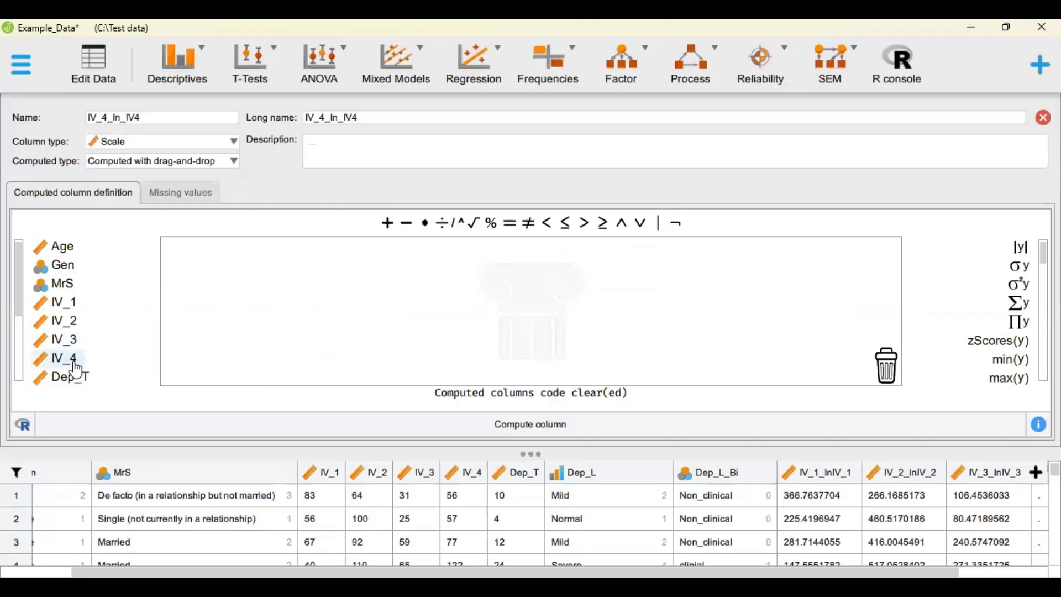
Define the column's formula as IV_4 • log(IV_4), compute the column, and close the column editor.
{"action": "left_click_drag", "start_coordinate": [77, 369], "coordinate": [251, 269]}
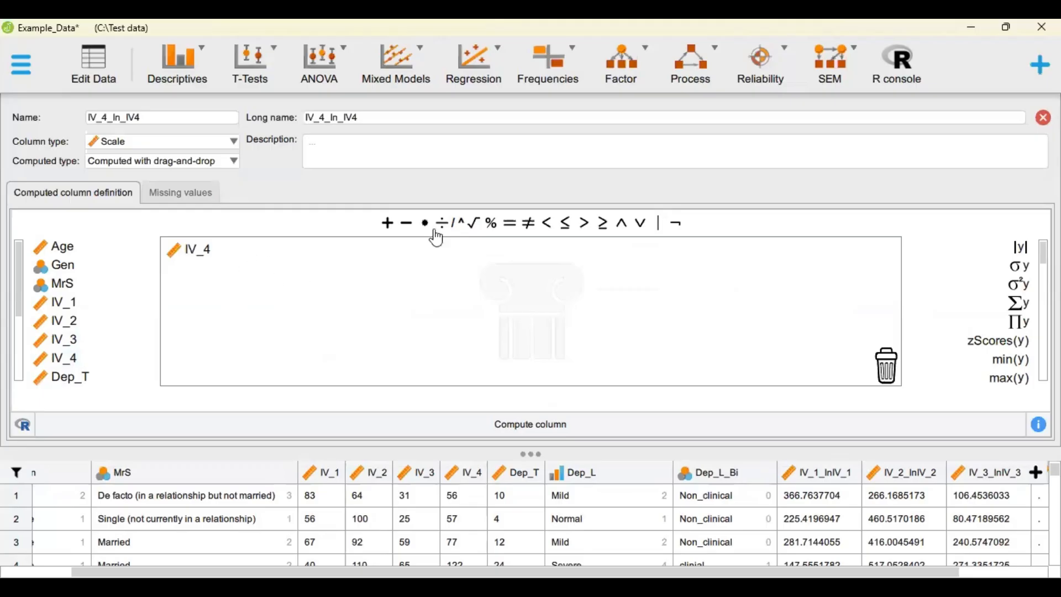
{"action": "left_click_drag", "start_coordinate": [427, 224], "coordinate": [265, 275]}
{"action": "left_click", "coordinate": [199, 251]}
{"action": "scroll", "coordinate": [1009, 310], "scroll_direction": "down", "scroll_amount": 1}
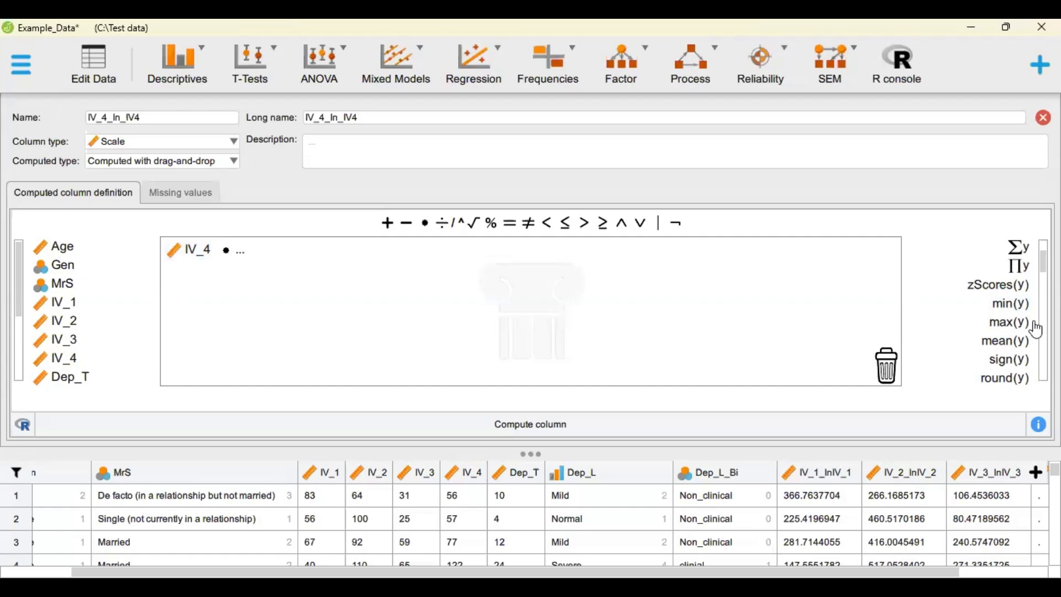
{"action": "scroll", "coordinate": [1020, 315], "scroll_direction": "down", "scroll_amount": 5}
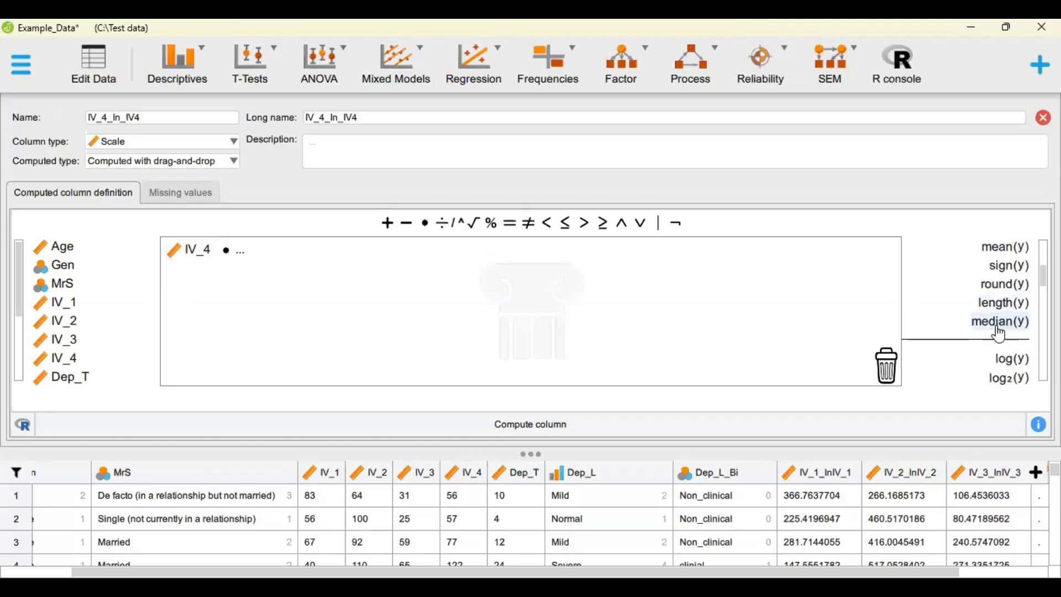
{"action": "double_click", "coordinate": [1006, 362]}
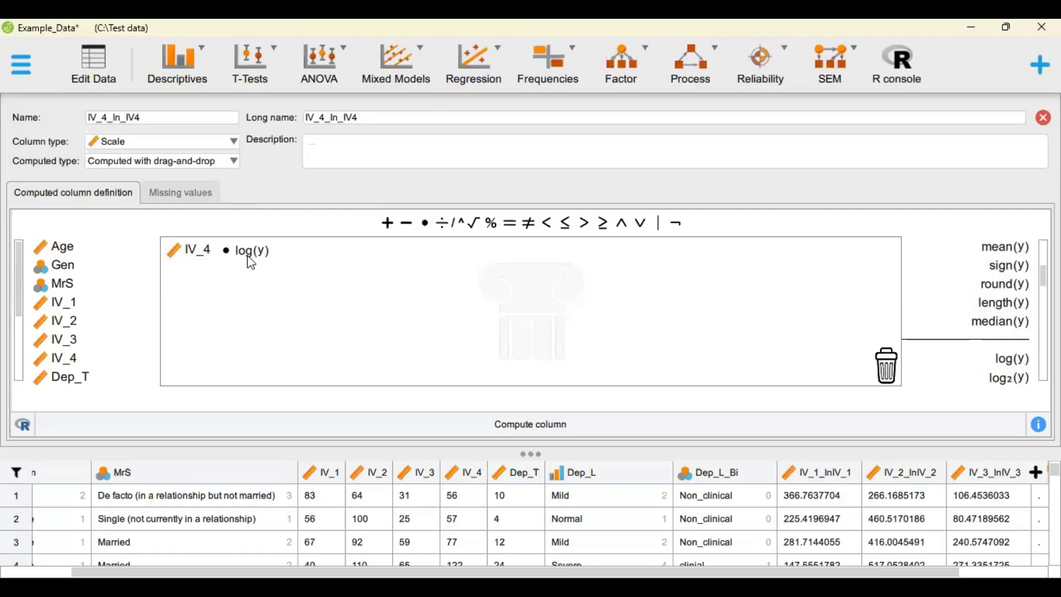
{"action": "left_click", "coordinate": [264, 254]}
{"action": "left_click_drag", "start_coordinate": [63, 368], "coordinate": [268, 261]}
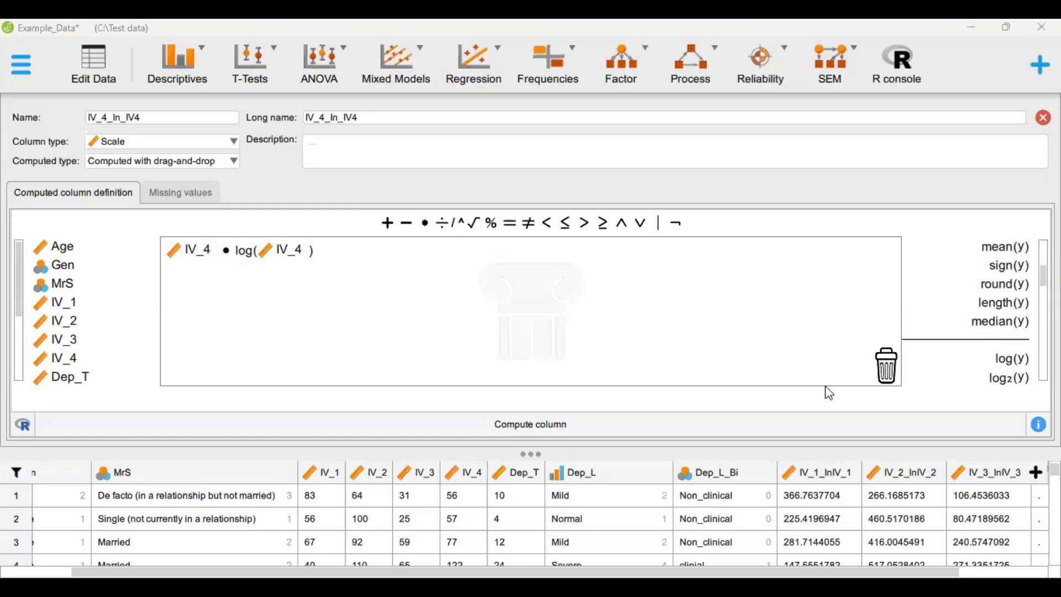
{"action": "left_click", "coordinate": [519, 434]}
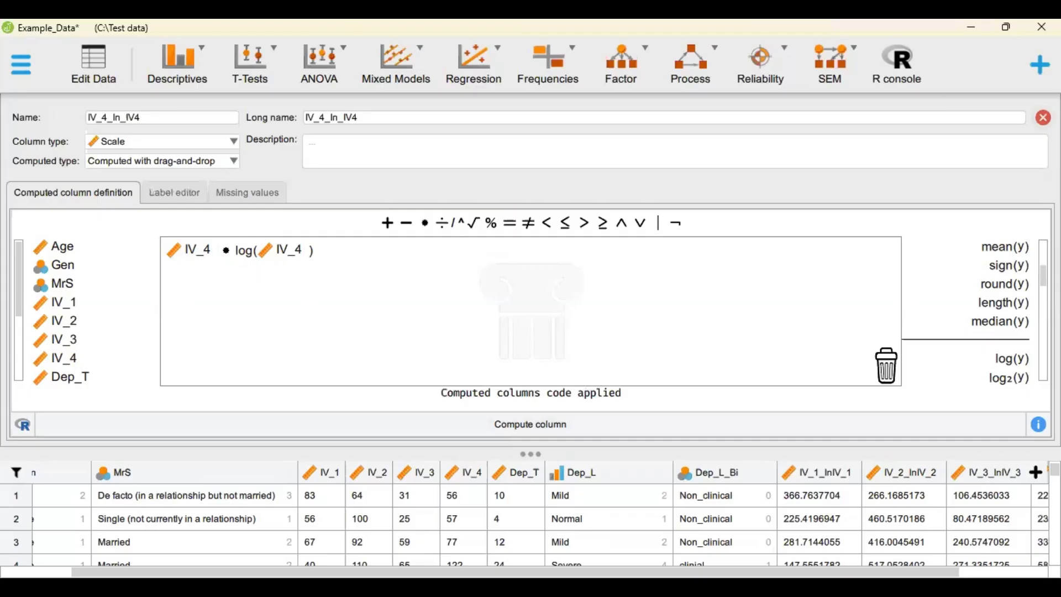
{"action": "left_click", "coordinate": [1043, 117]}
Open a classical Logistic Regression and set Dep_L_Bi as the dependent variable.
{"action": "scroll", "coordinate": [922, 562], "scroll_direction": "right", "scroll_amount": 2}
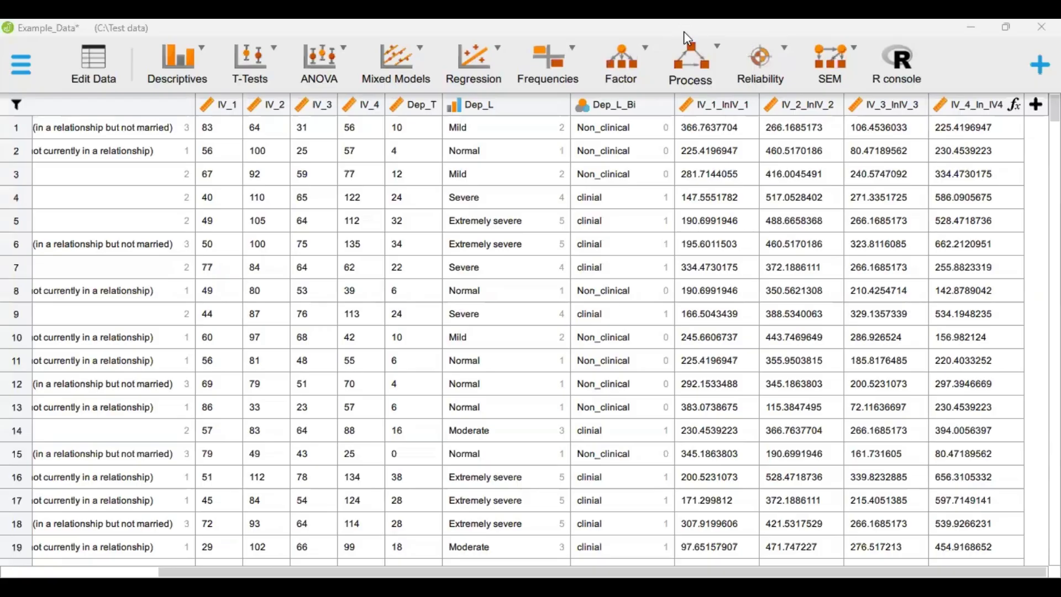
{"action": "left_click", "coordinate": [478, 90]}
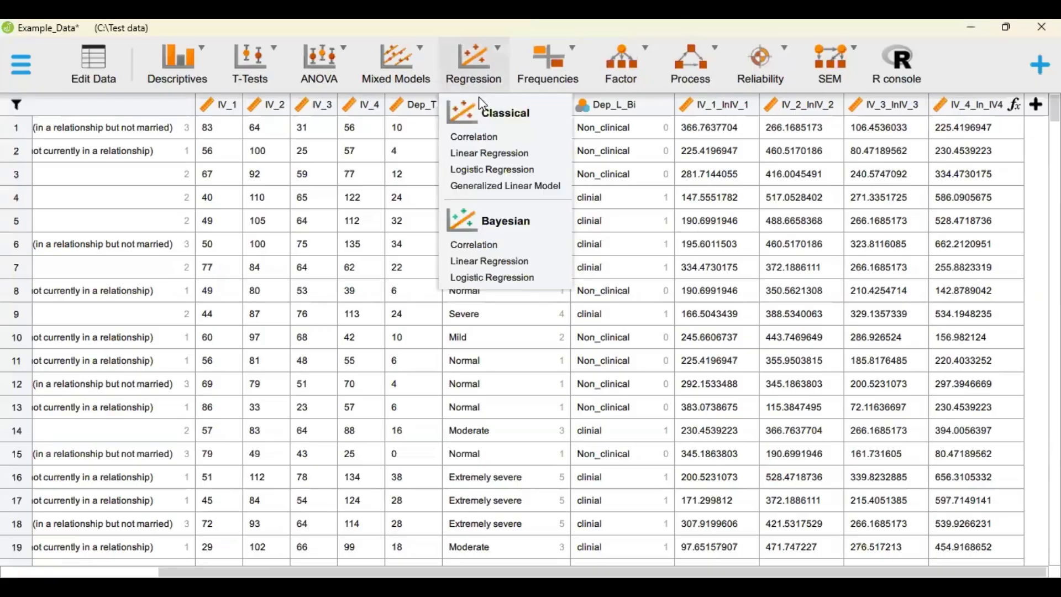
{"action": "left_click", "coordinate": [495, 171]}
{"action": "scroll", "coordinate": [227, 320], "scroll_direction": "down", "scroll_amount": 1}
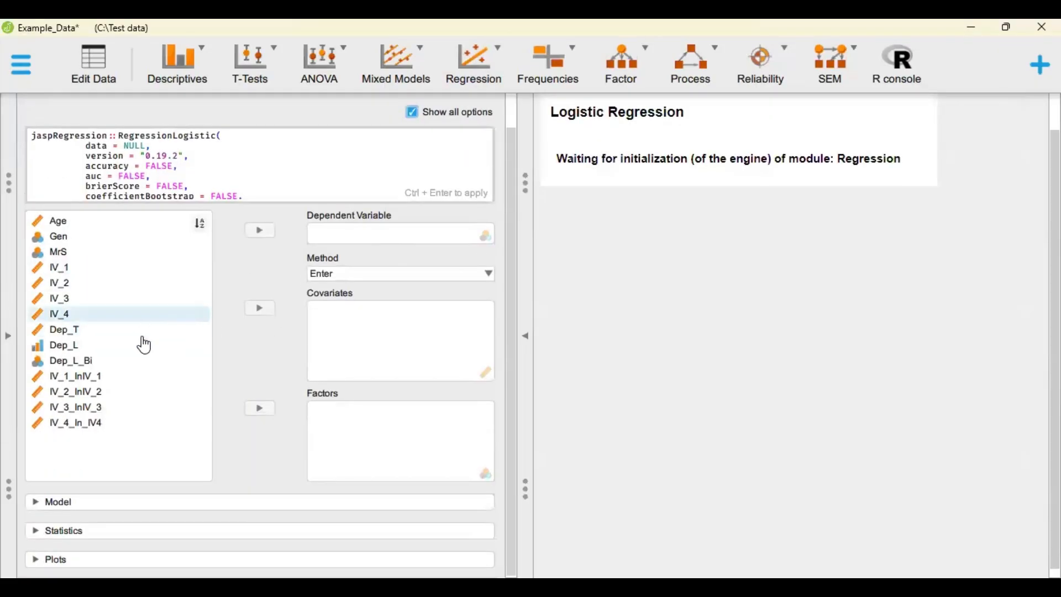
{"action": "left_click", "coordinate": [88, 365]}
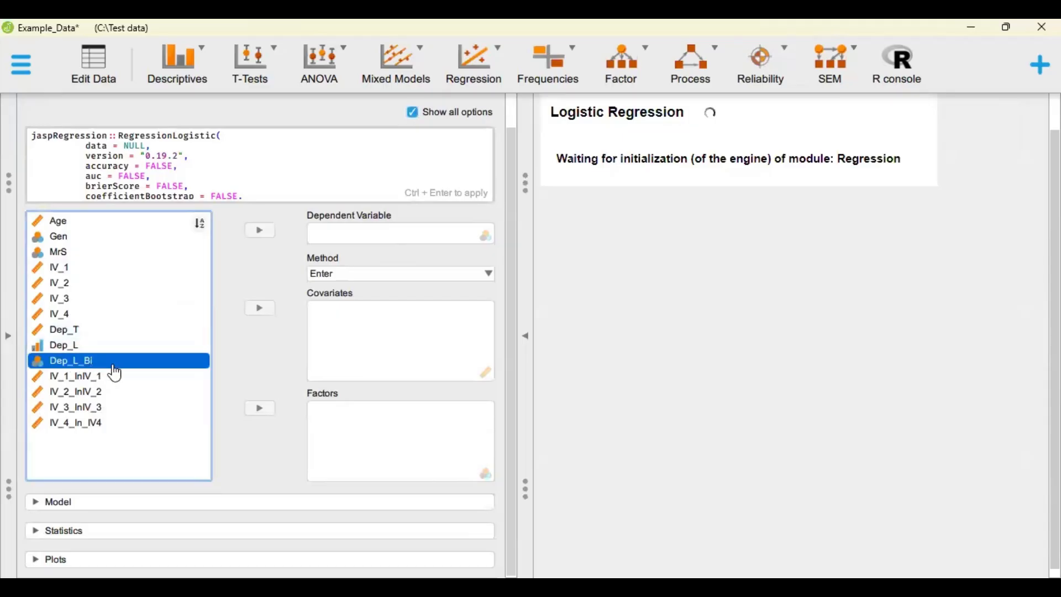
{"action": "left_click", "coordinate": [260, 230]}
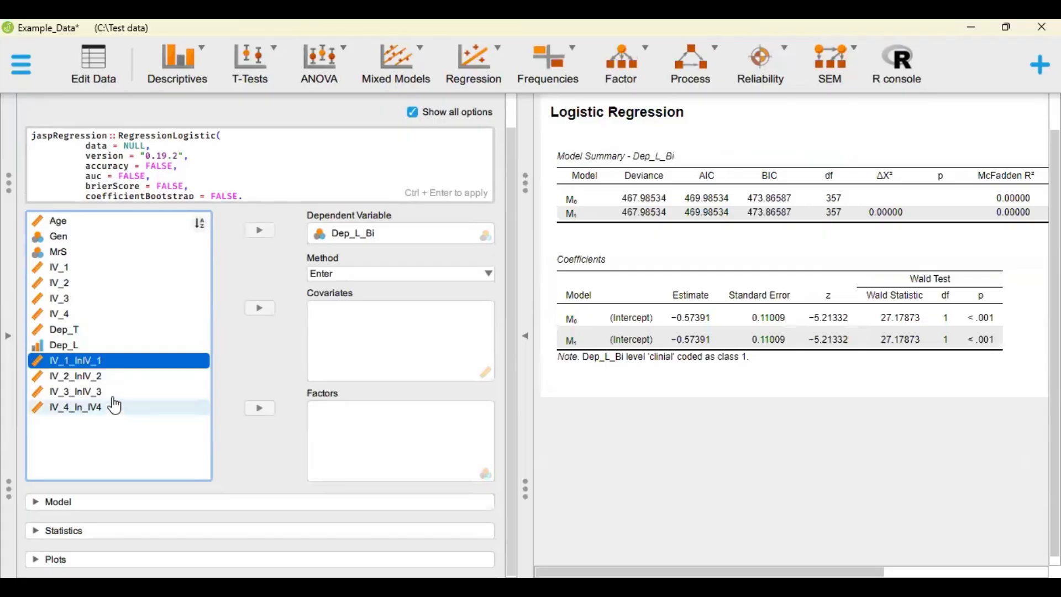
Add IV_1, IV_2, IV_3 and IV_4 as covariates of the logistic regression.
{"action": "scroll", "coordinate": [115, 406], "scroll_direction": "up", "scroll_amount": 1}
{"action": "left_click", "coordinate": [82, 307]}
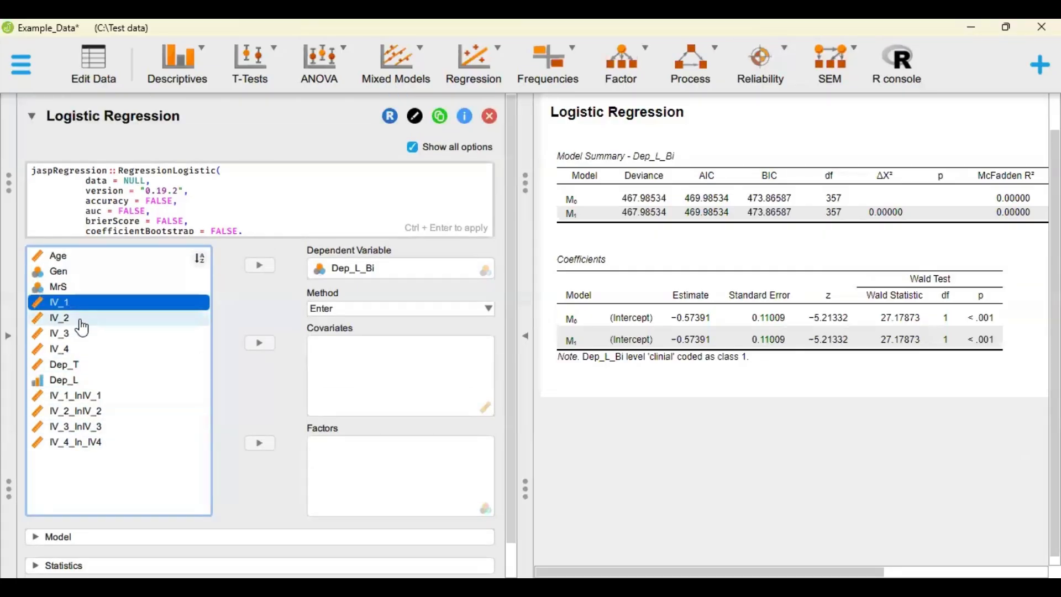
{"action": "left_click", "coordinate": [80, 320], "text": "ctrl"}
{"action": "left_click", "coordinate": [78, 335], "text": "ctrl"}
{"action": "left_click", "coordinate": [79, 350], "text": "ctrl"}
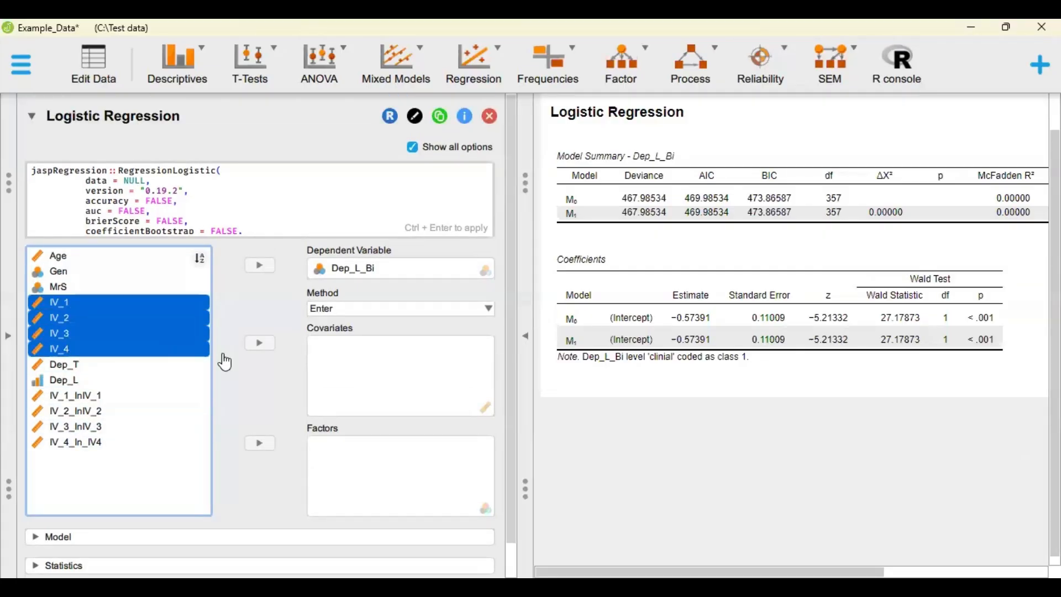
{"action": "left_click", "coordinate": [261, 343]}
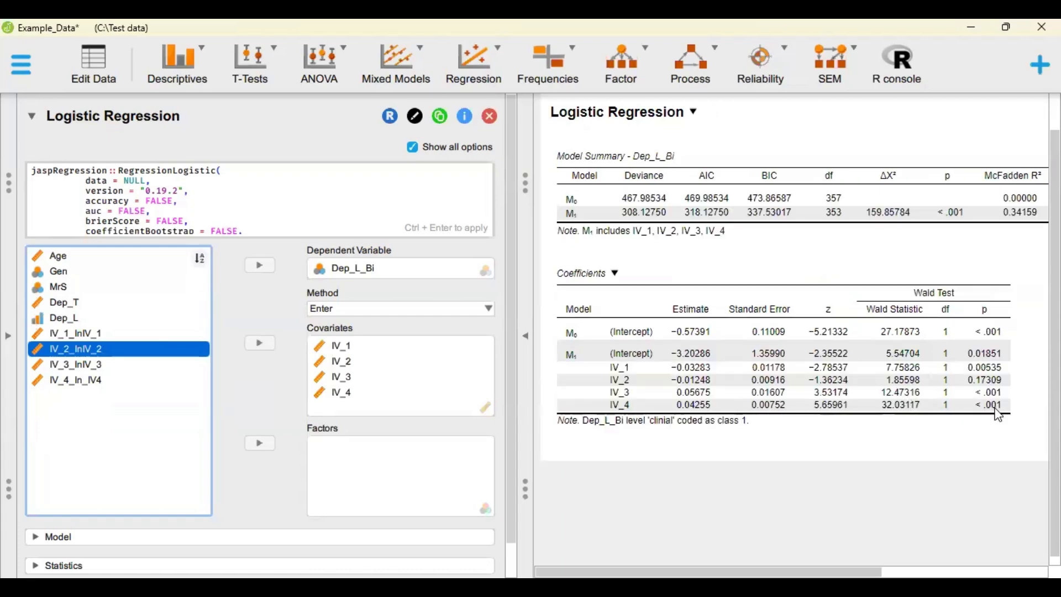
Add the four log-interaction columns, IV_1_lnIV_1 through IV_4_In_IV4, as additional covariates.
{"action": "left_click", "coordinate": [97, 335]}
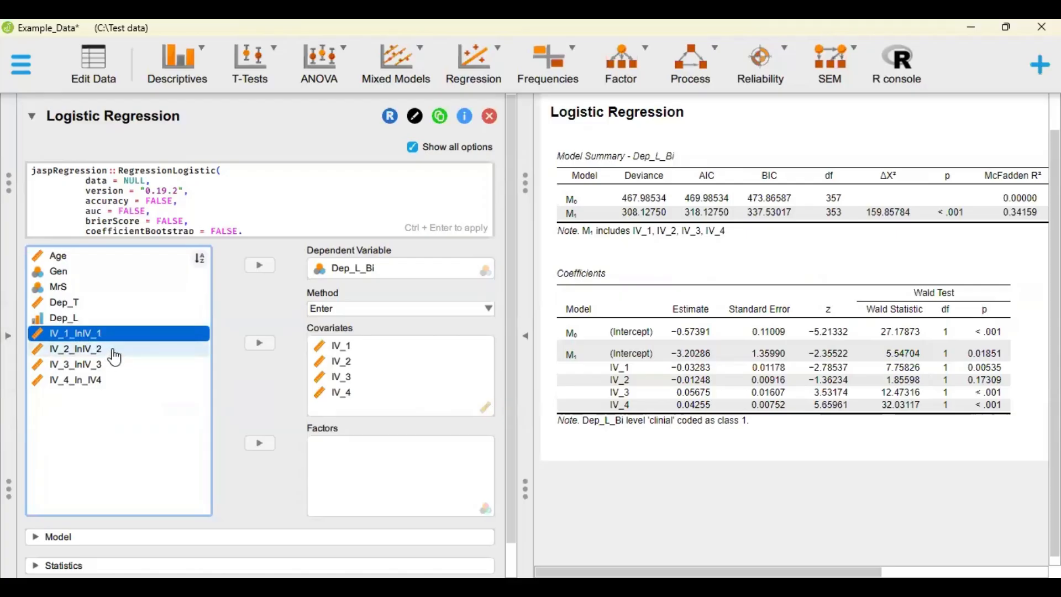
{"action": "left_click_drag", "start_coordinate": [110, 352], "coordinate": [111, 379]}
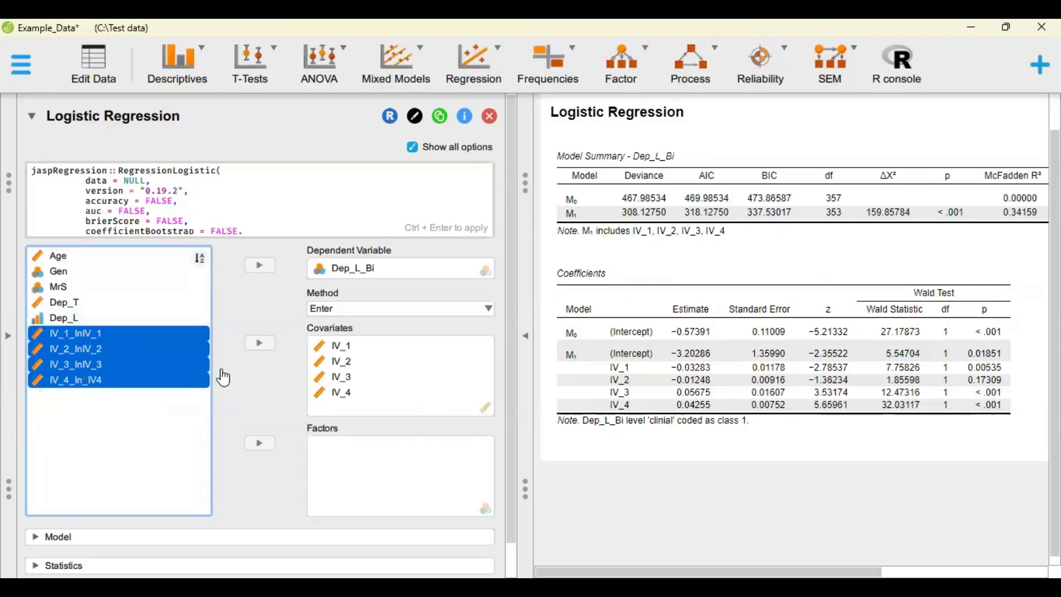
{"action": "left_click", "coordinate": [264, 344]}
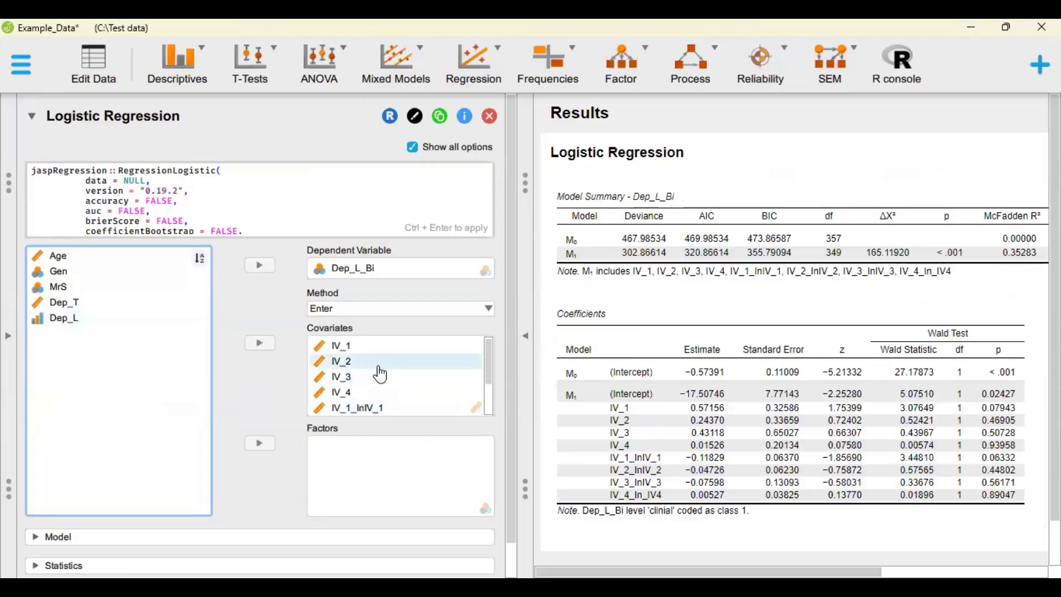
{"action": "scroll", "coordinate": [382, 385], "scroll_direction": "down", "scroll_amount": 3}
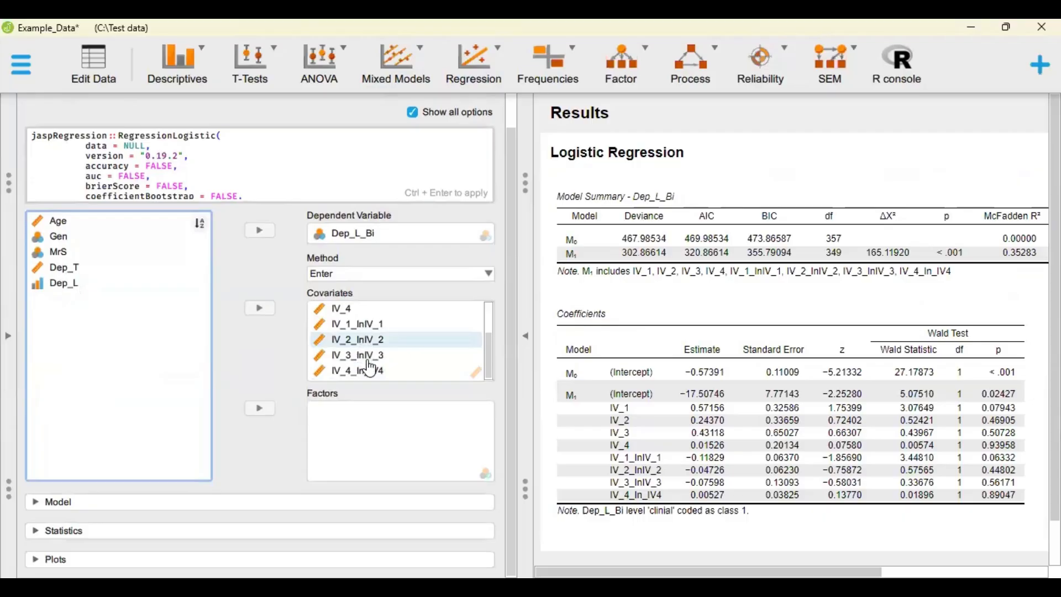
{"action": "scroll", "coordinate": [365, 346], "scroll_direction": "up", "scroll_amount": 3}
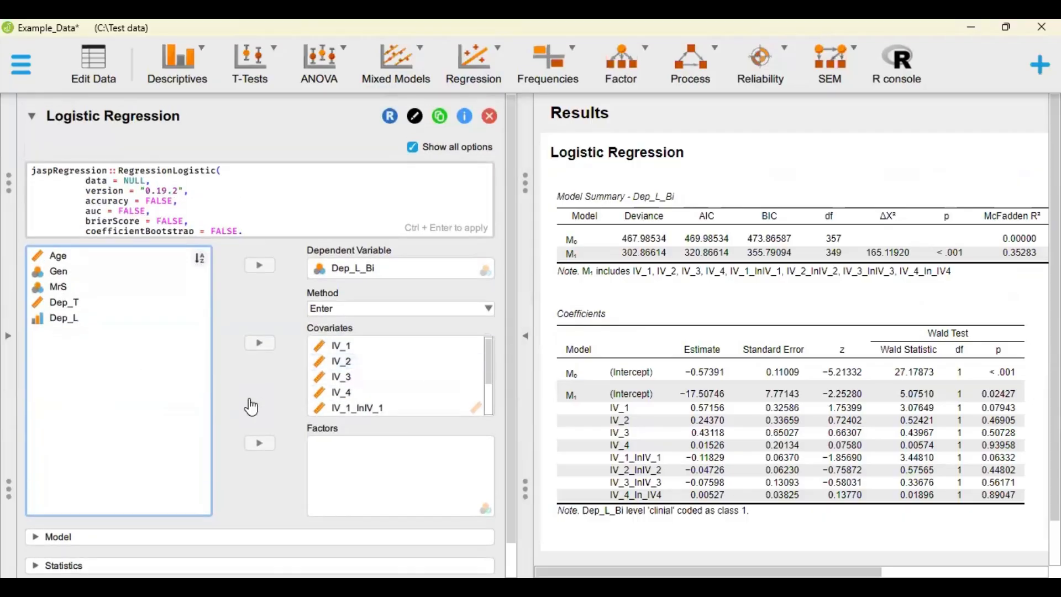
{"action": "scroll", "coordinate": [249, 404], "scroll_direction": "down", "scroll_amount": 2}
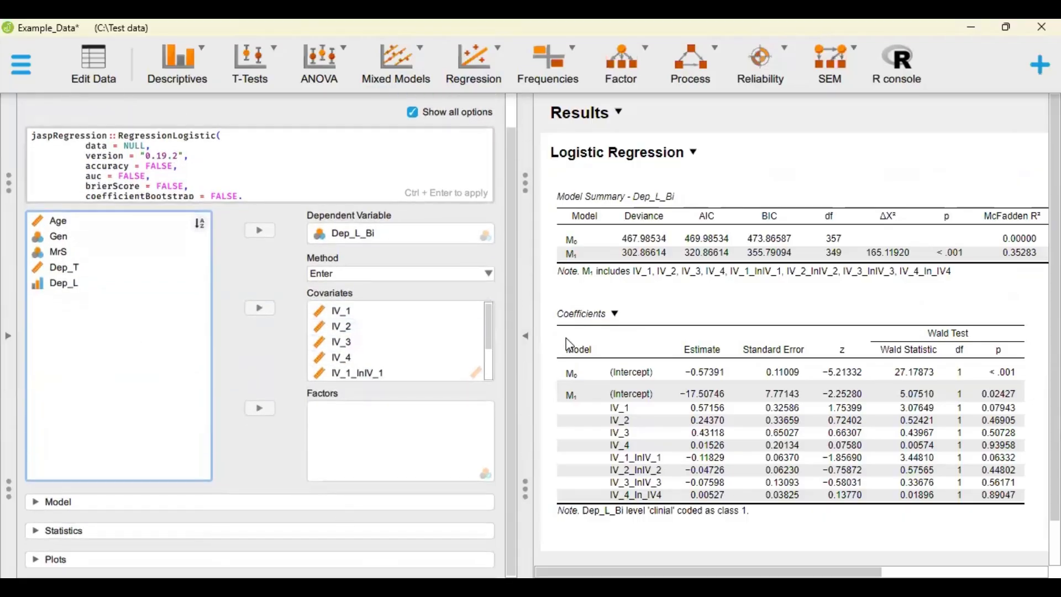
{"action": "left_click", "coordinate": [528, 350]}
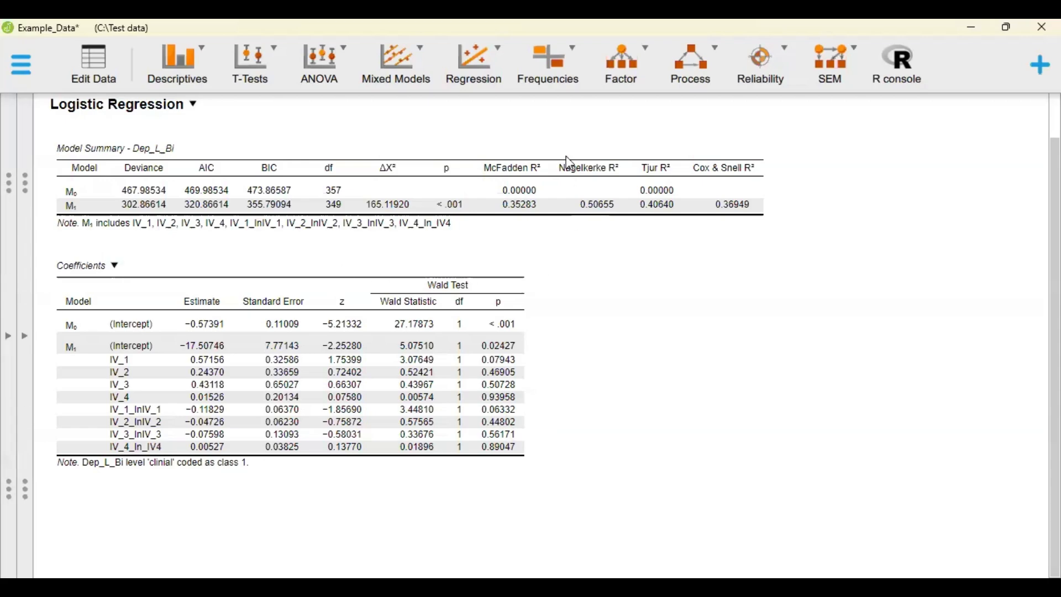
Open a classical Generalized Linear Model and set Dep_L as its dependent variable.
{"action": "left_click", "coordinate": [482, 89]}
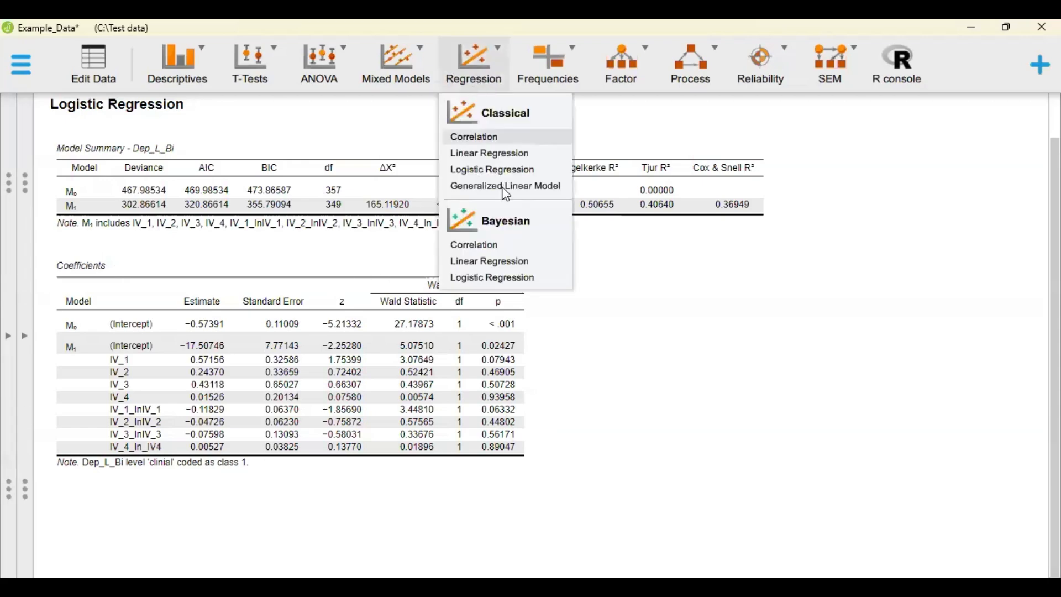
{"action": "left_click", "coordinate": [505, 187]}
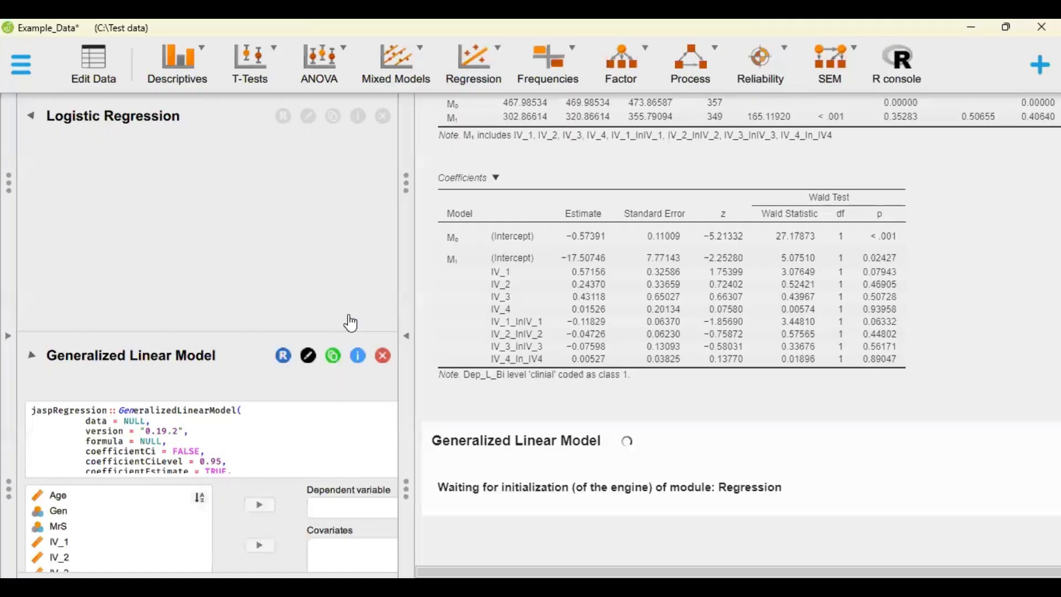
{"action": "scroll", "coordinate": [59, 457], "scroll_direction": "down", "scroll_amount": 3}
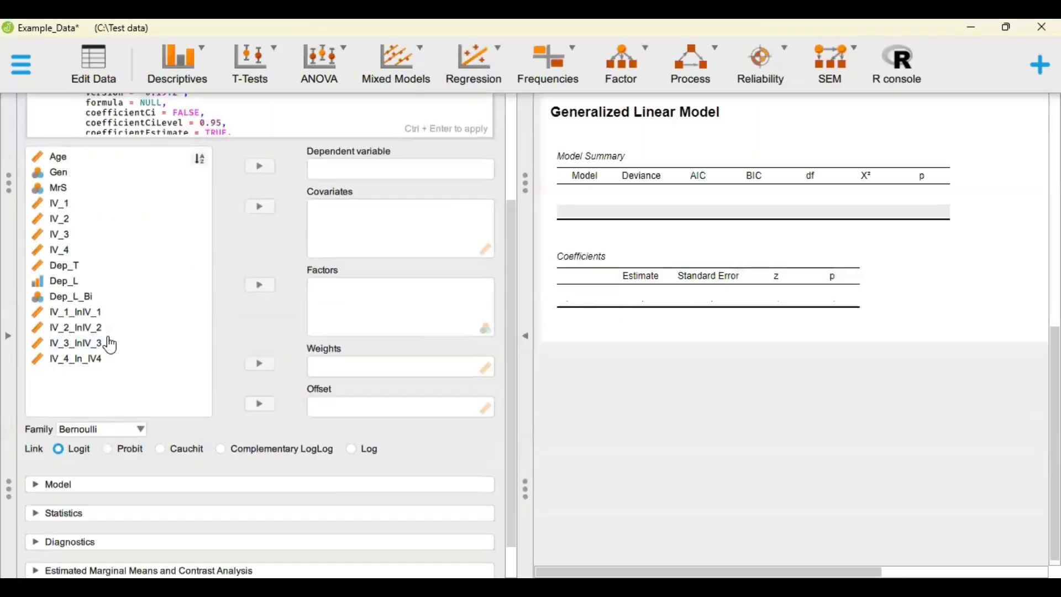
{"action": "left_click", "coordinate": [83, 283]}
{"action": "scroll", "coordinate": [201, 282], "scroll_direction": "down", "scroll_amount": 1}
{"action": "scroll", "coordinate": [201, 282], "scroll_direction": "up", "scroll_amount": 4}
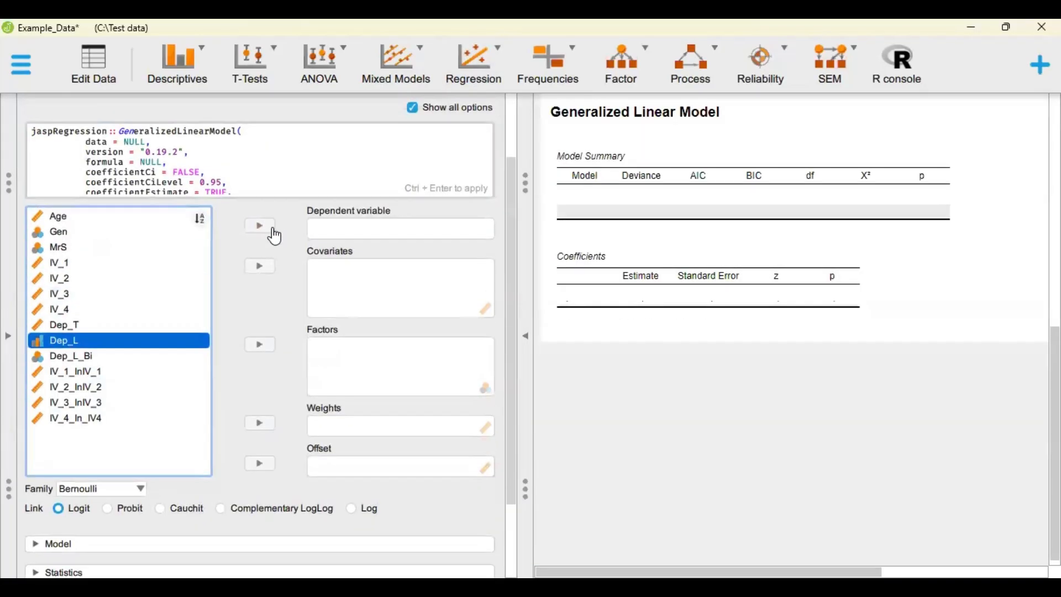
{"action": "left_click", "coordinate": [265, 226]}
Add IV_1, IV_2, IV_3 and IV_4 as covariates of the generalized linear model.
{"action": "left_click", "coordinate": [90, 263]}
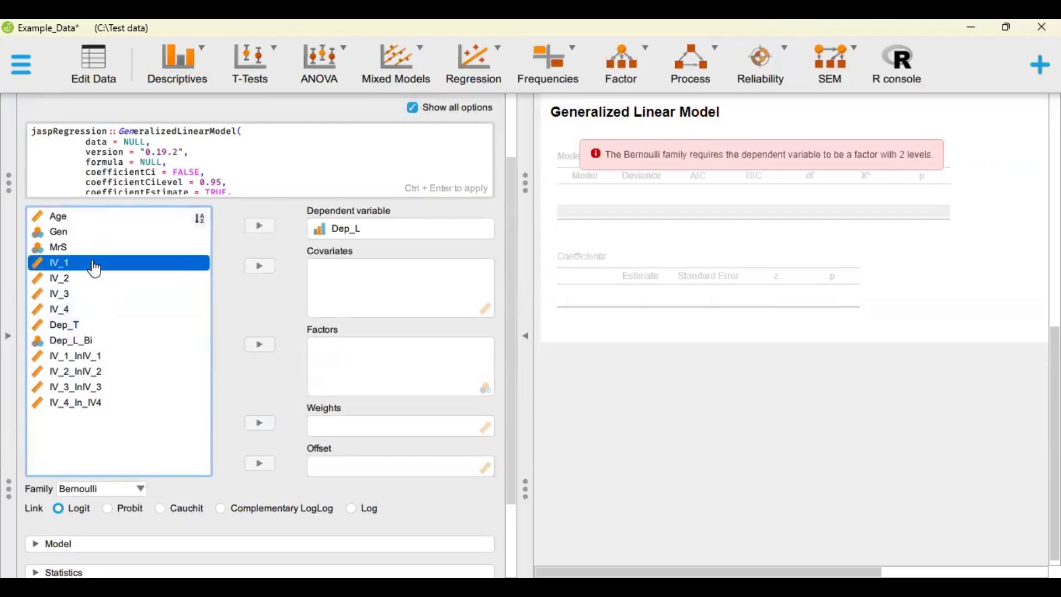
{"action": "left_click", "coordinate": [90, 279], "text": "shift"}
{"action": "left_click", "coordinate": [94, 309], "text": "shift"}
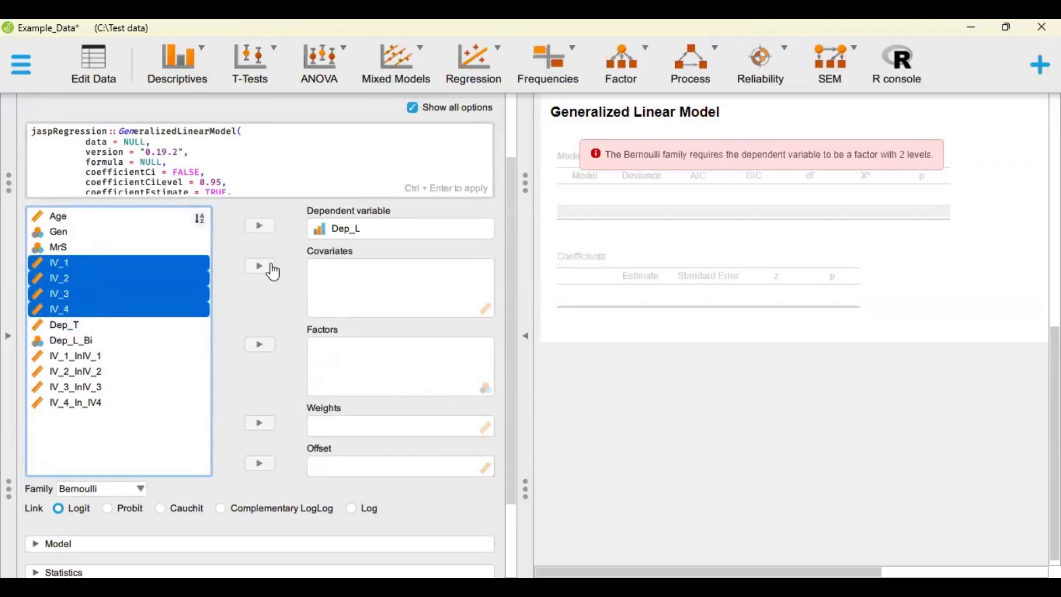
{"action": "left_click", "coordinate": [260, 266]}
Add the four log-interaction columns, IV_1_lnIV_1 through IV_4_In_IV4, as covariates of the generalized linear model.
{"action": "left_click", "coordinate": [91, 294]}
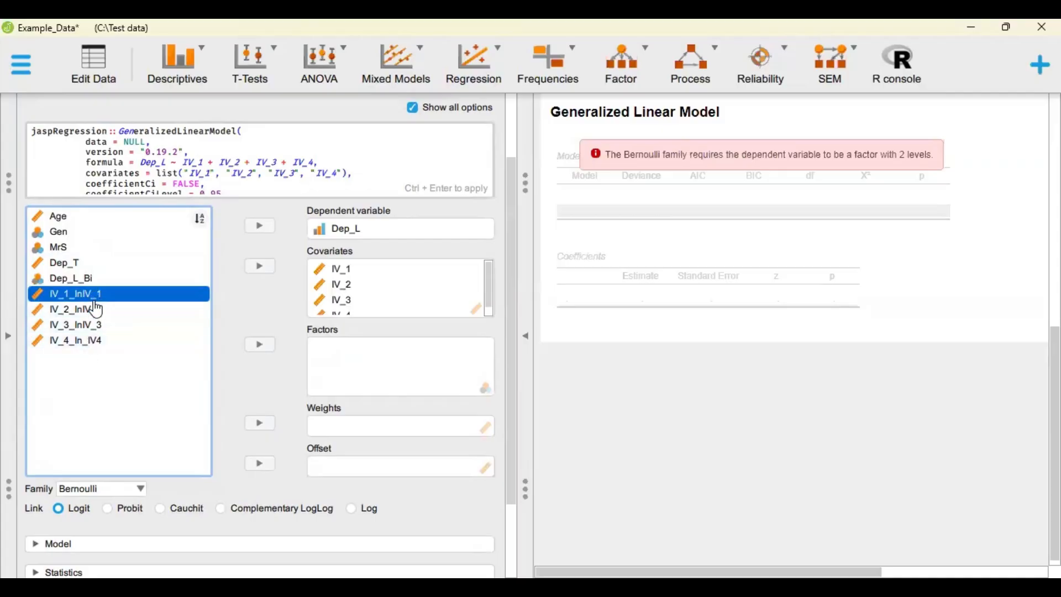
{"action": "left_click", "coordinate": [94, 309], "text": "shift"}
{"action": "left_click", "coordinate": [98, 326], "text": "shift"}
{"action": "left_click", "coordinate": [97, 341], "text": "shift"}
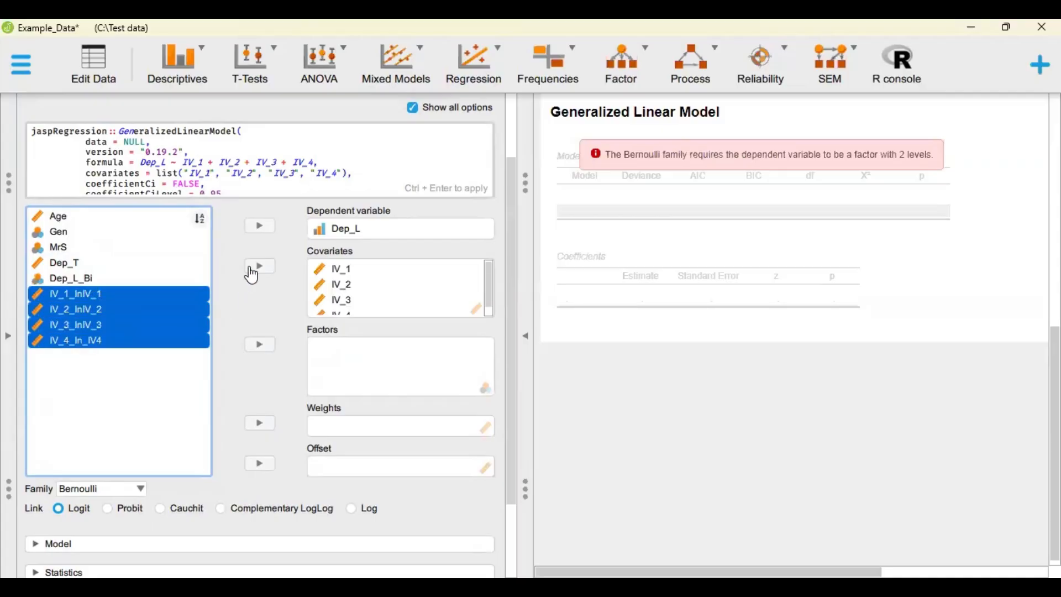
{"action": "left_click", "coordinate": [261, 266]}
Set the model family to Other with Multinomial Logistic Regression and review its coefficients table.
{"action": "scroll", "coordinate": [185, 436], "scroll_direction": "down", "scroll_amount": 3}
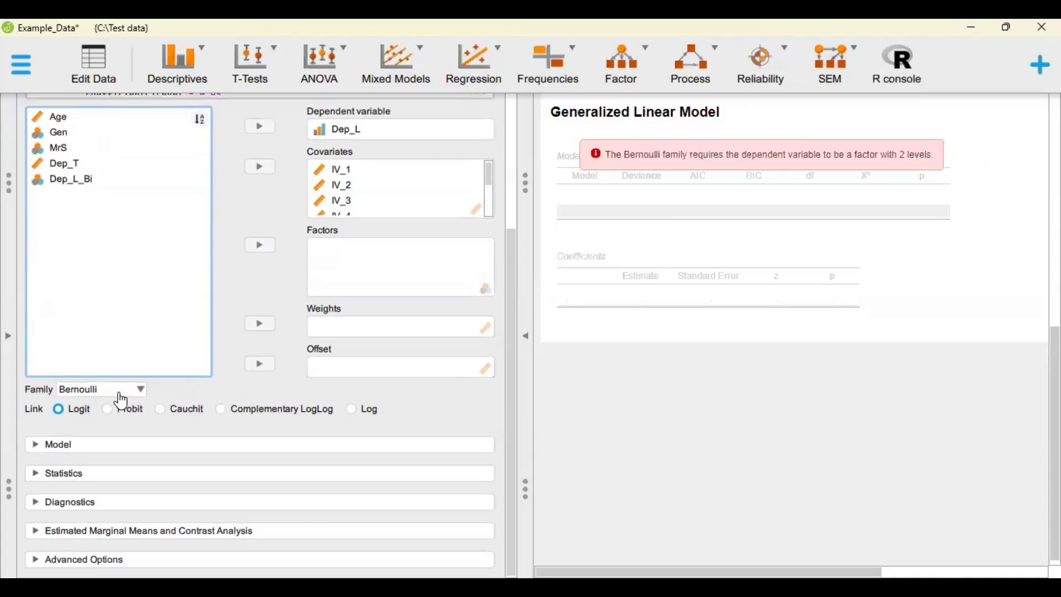
{"action": "left_click", "coordinate": [113, 390]}
{"action": "left_click", "coordinate": [104, 486]}
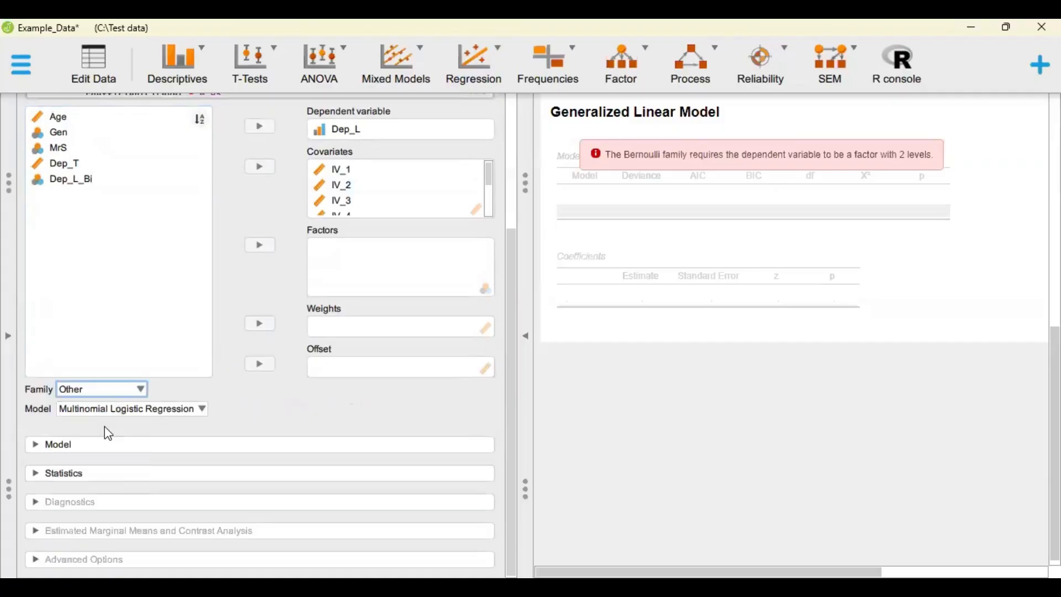
{"action": "left_click", "coordinate": [166, 411]}
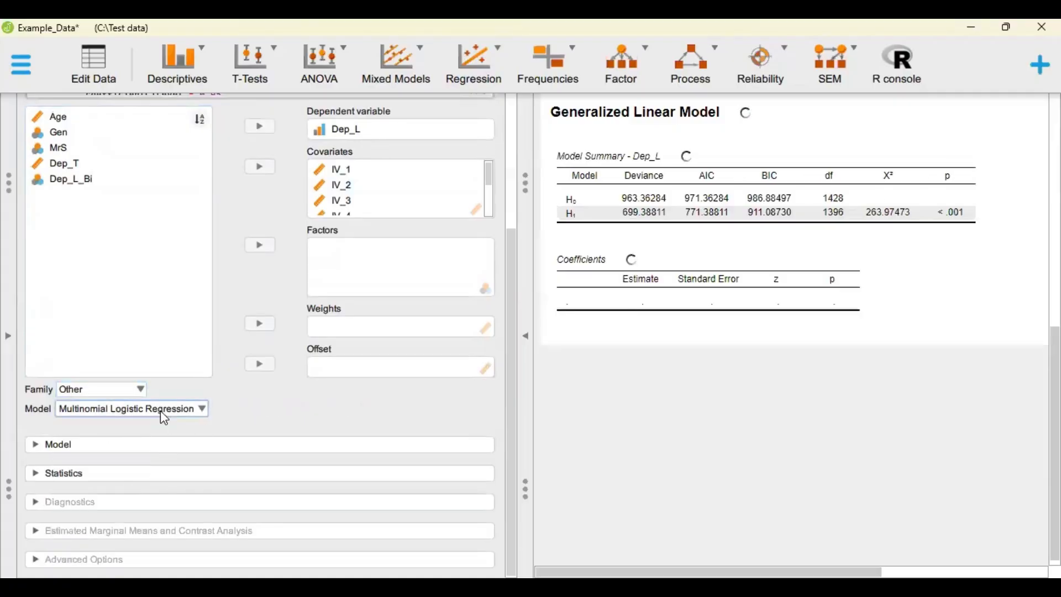
{"action": "left_click", "coordinate": [252, 420]}
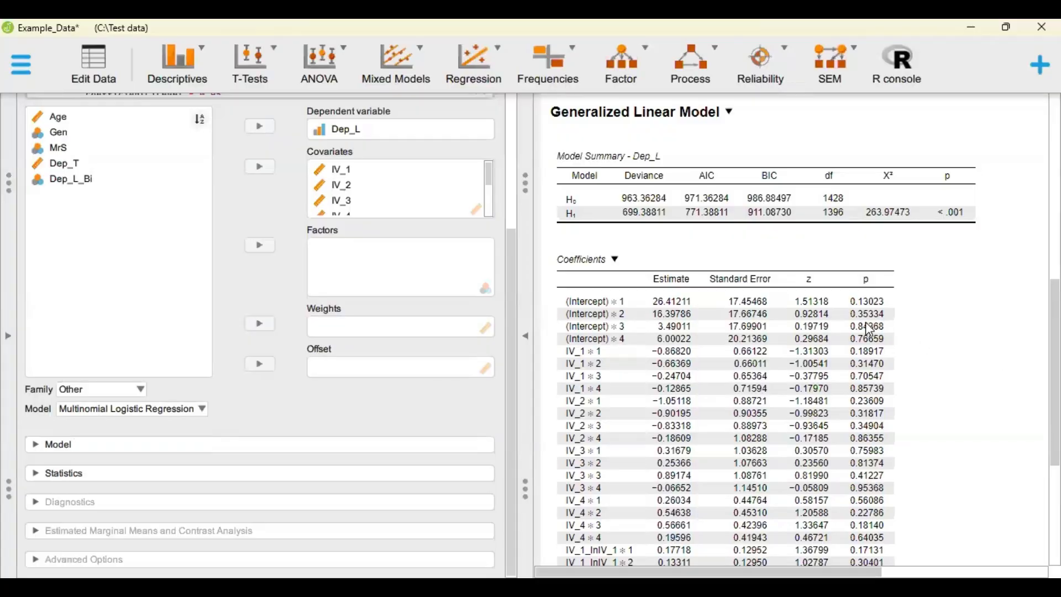
{"action": "scroll", "coordinate": [848, 326], "scroll_direction": "down", "scroll_amount": 1}
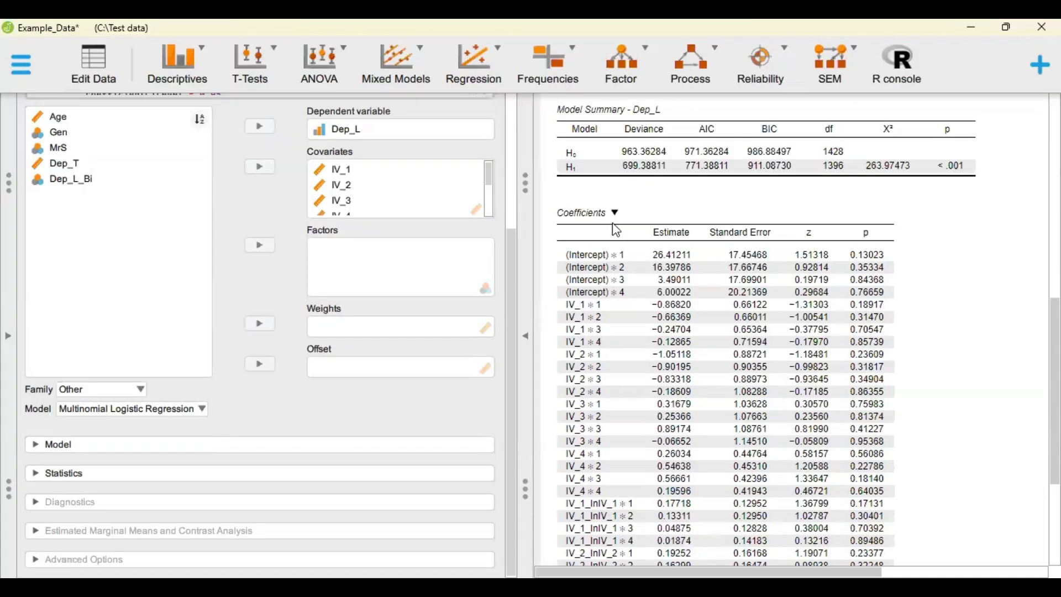
{"action": "scroll", "coordinate": [732, 332], "scroll_direction": "down", "scroll_amount": 3}
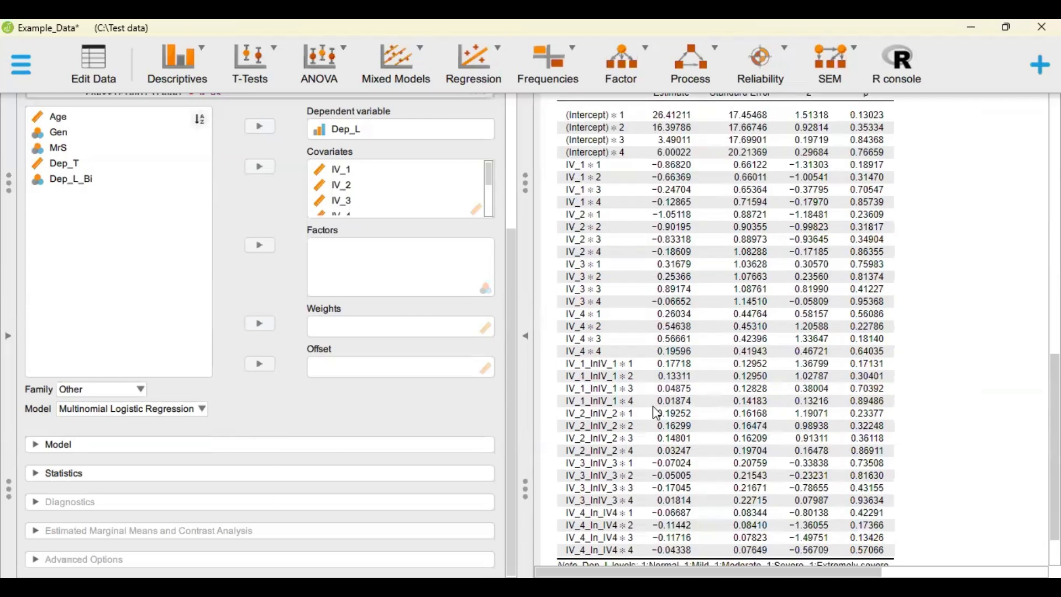
{"action": "scroll", "coordinate": [656, 412], "scroll_direction": "down", "scroll_amount": 1}
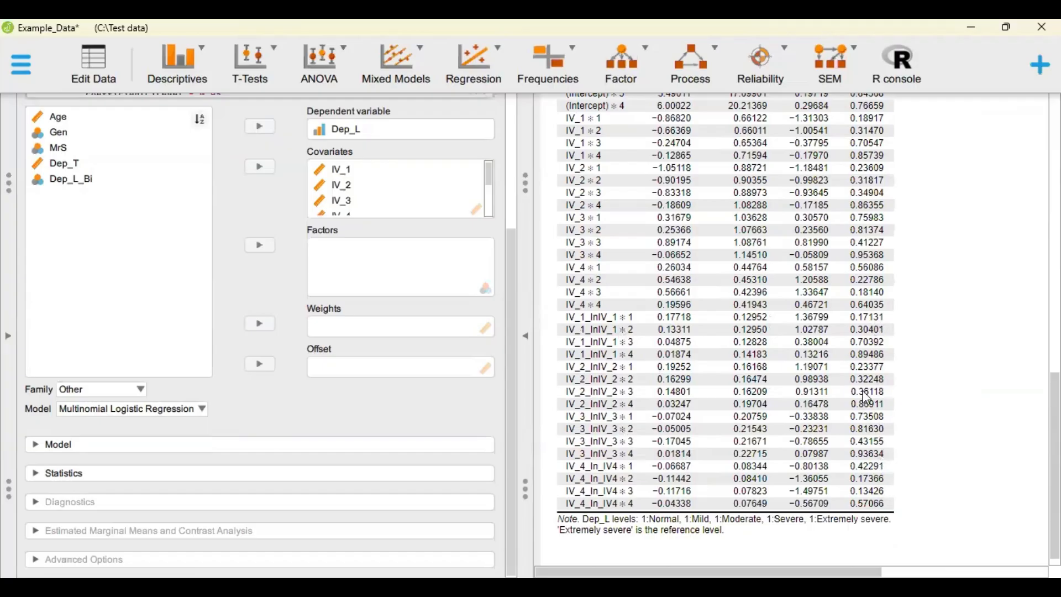
{"action": "scroll", "coordinate": [227, 376], "scroll_direction": "up", "scroll_amount": 3}
{"action": "scroll", "coordinate": [88, 479], "scroll_direction": "down", "scroll_amount": 2}
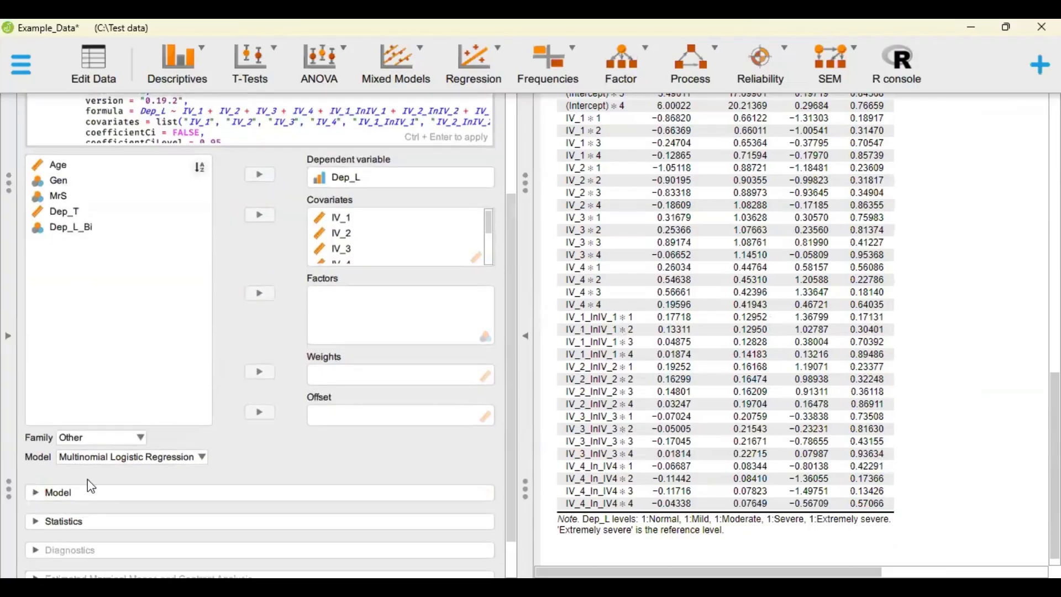
Switch the generalized linear model to Ordinal Logistic Regression.
{"action": "left_click", "coordinate": [110, 458]}
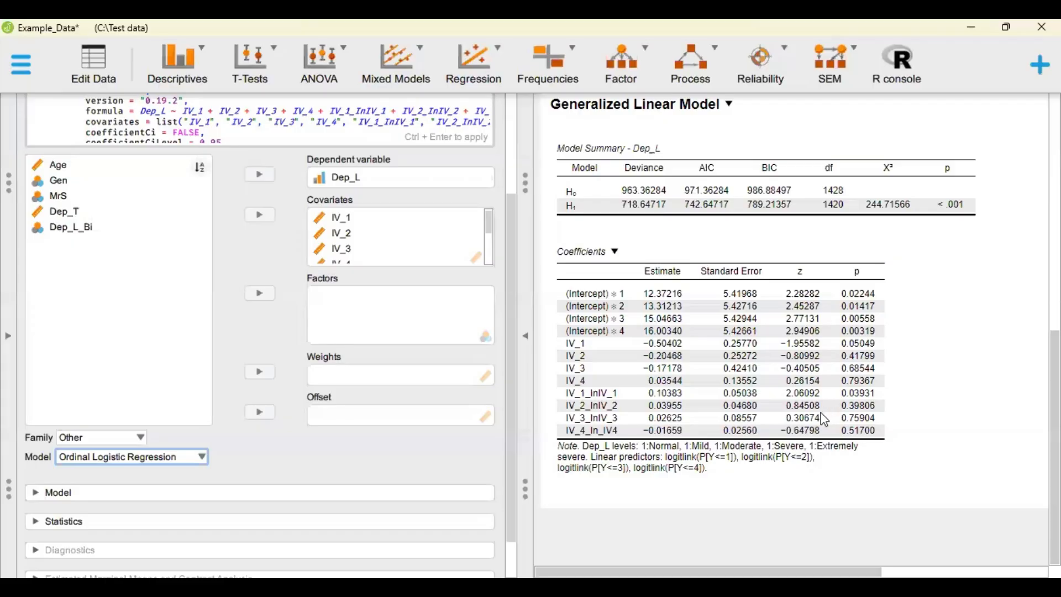
{"action": "left_click", "coordinate": [142, 458]}
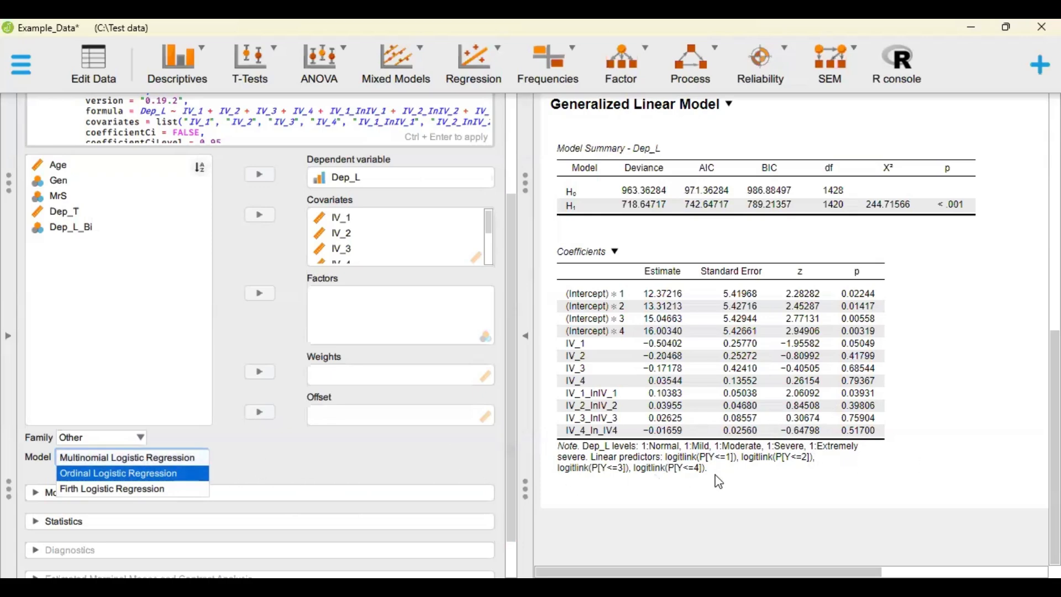
{"action": "left_click", "coordinate": [944, 469]}
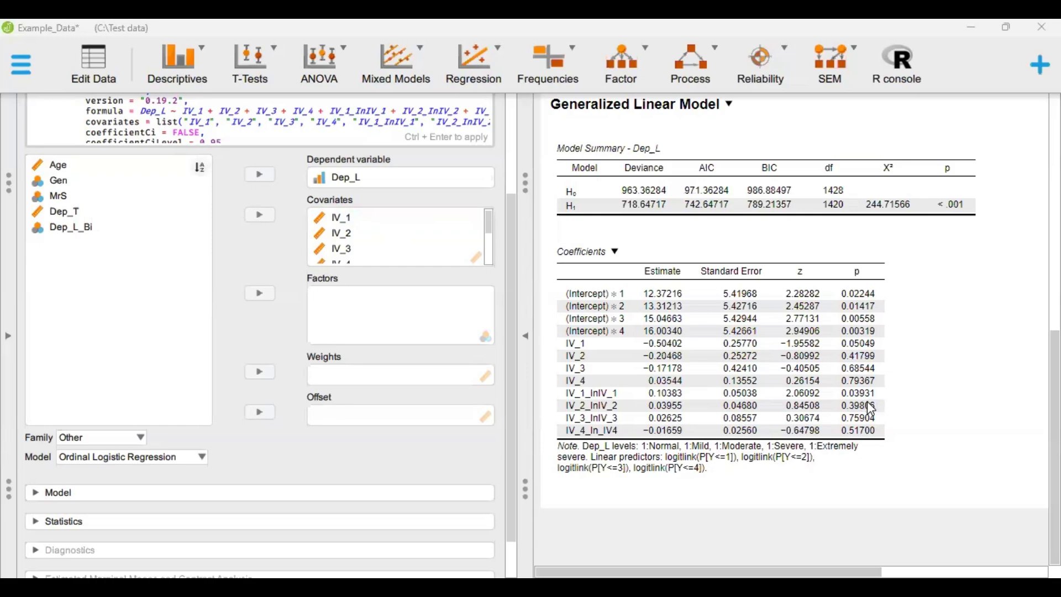
Remove the Generalized Linear Model and Logistic Regression analyses.
{"action": "scroll", "coordinate": [331, 487], "scroll_direction": "up", "scroll_amount": 5}
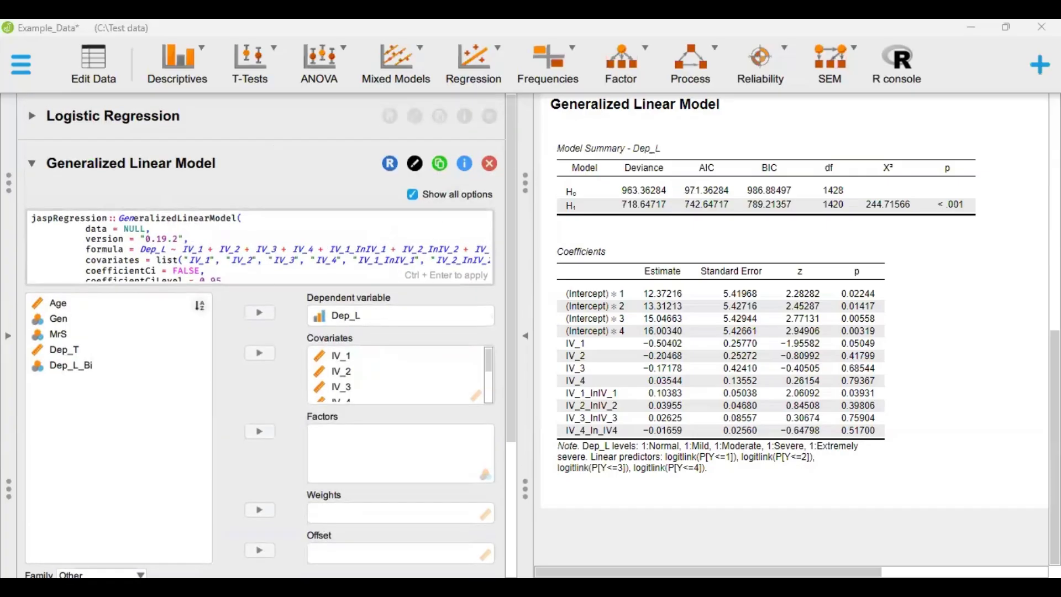
{"action": "left_click", "coordinate": [490, 166]}
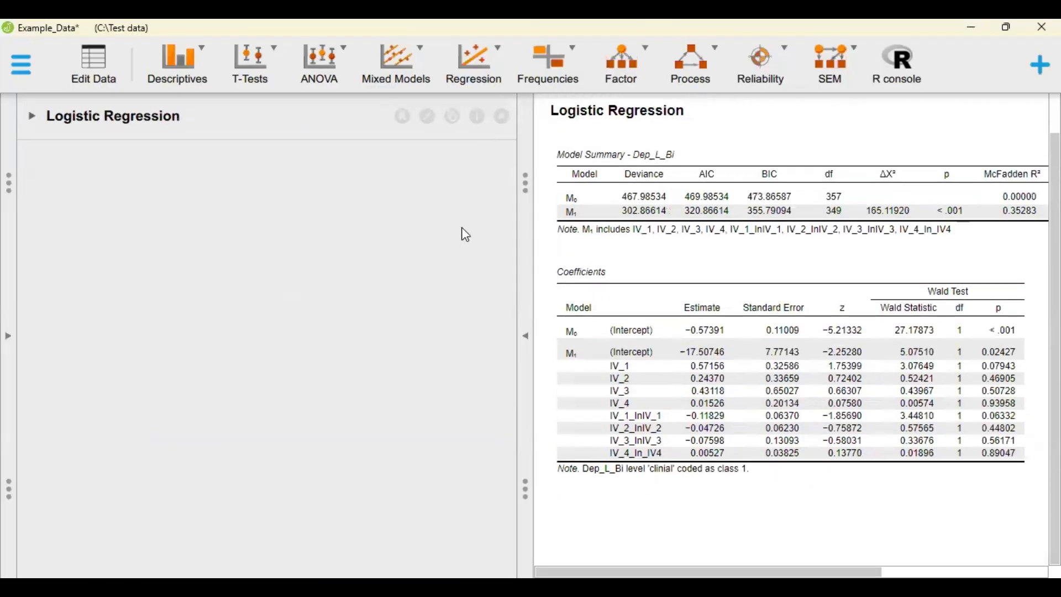
{"action": "left_click", "coordinate": [503, 122]}
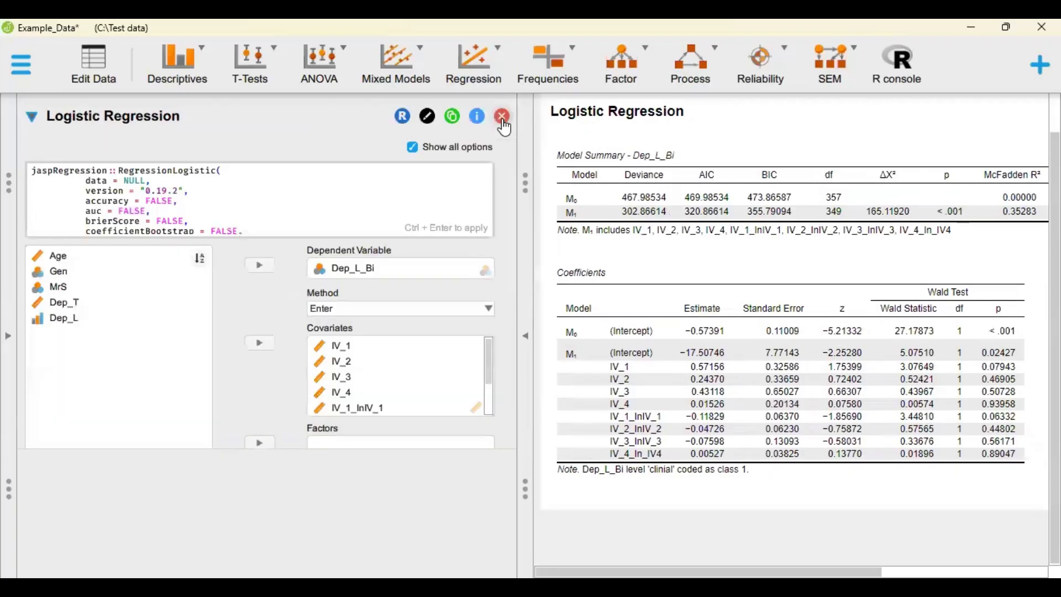
{"action": "left_click", "coordinate": [489, 117]}
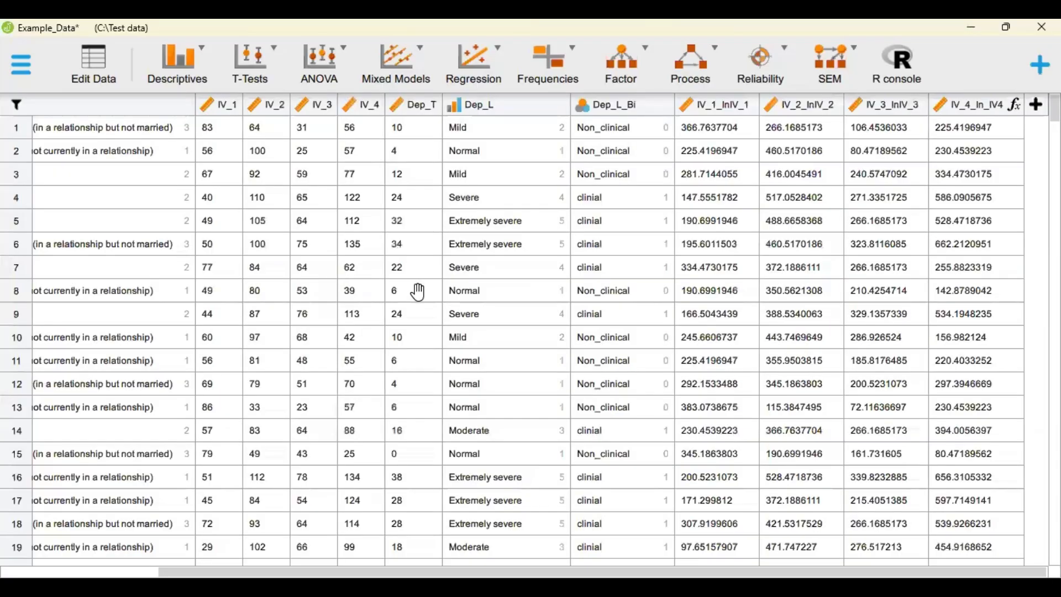